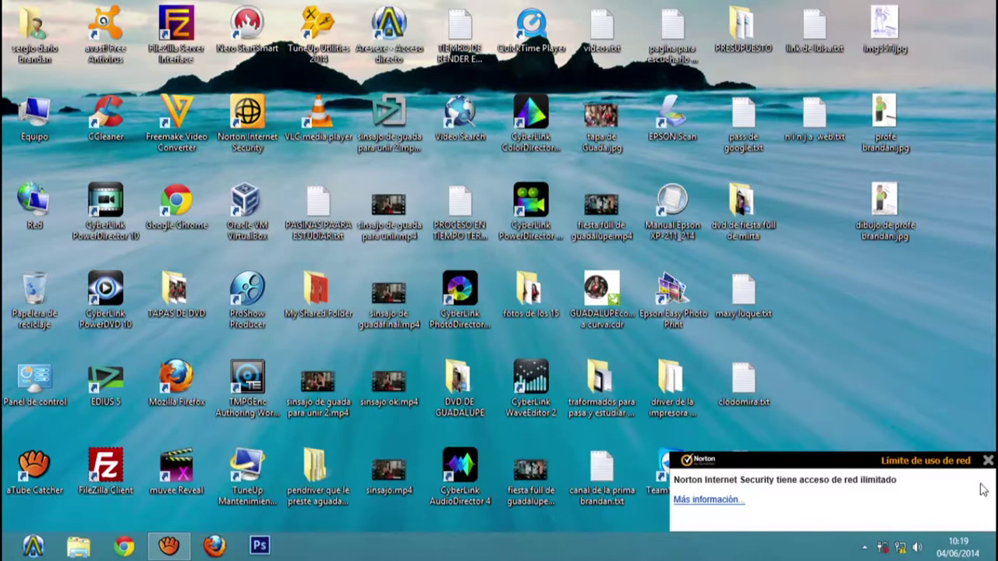
Dismiss the Norton network usage notification.
left_click(987, 461)
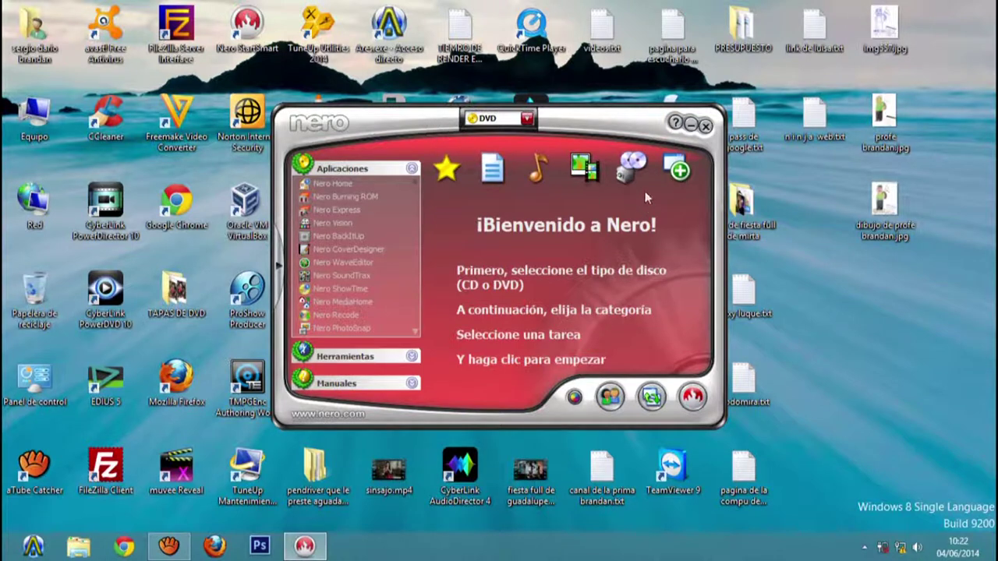
Close the Nero welcome window and place the Nero Express window in the upper middle of the desktop.
key("alt+F4")
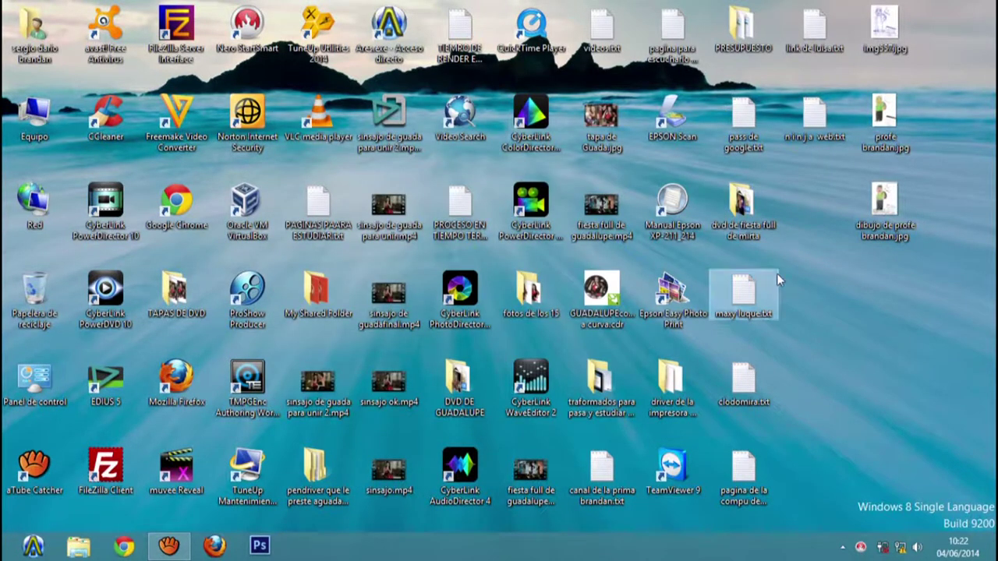
left_click_drag(693, 90, 518, 84)
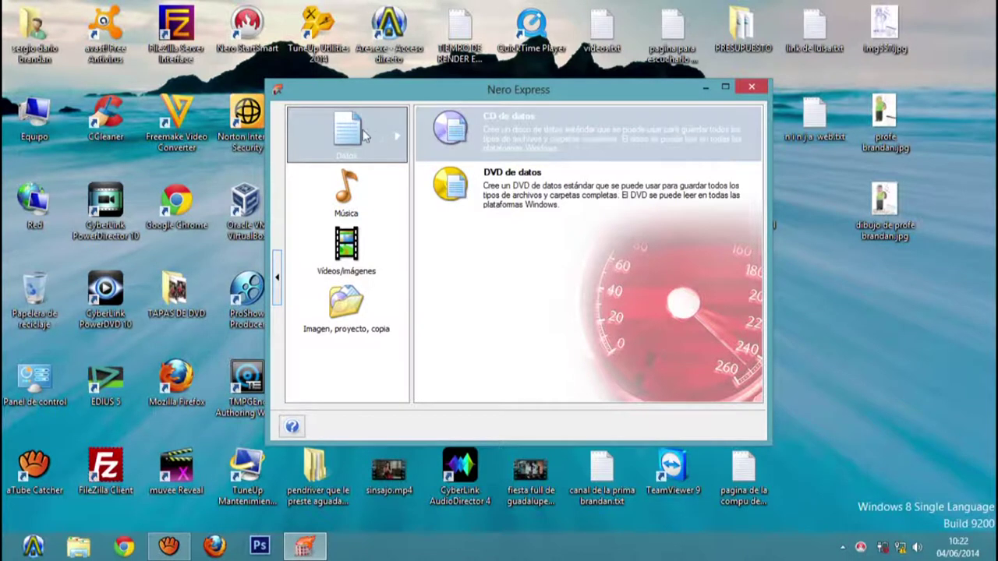
Examine the project types offered in the Datos, Música and Vídeos/imágenes categories.
left_click(349, 191)
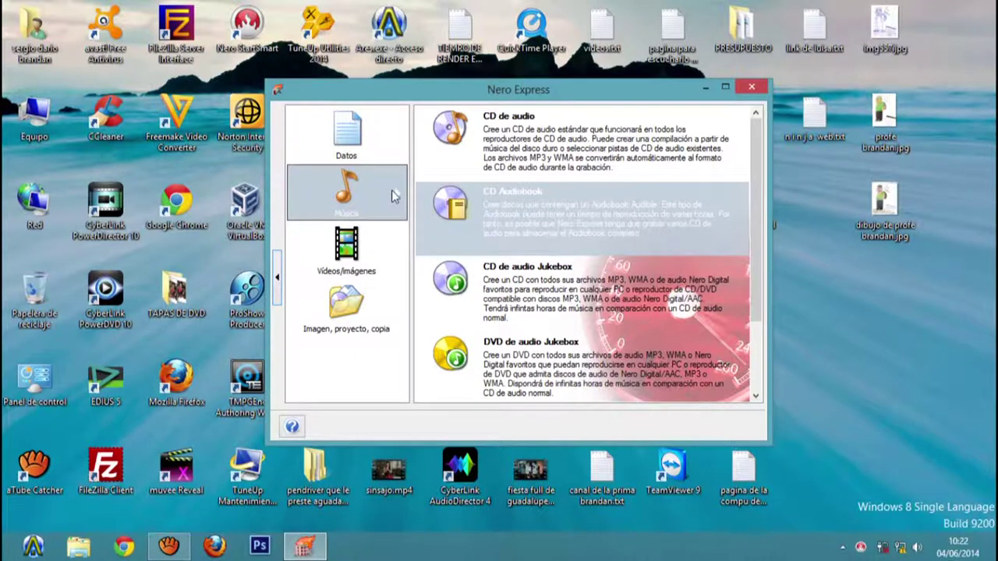
left_click(363, 144)
left_click(352, 198)
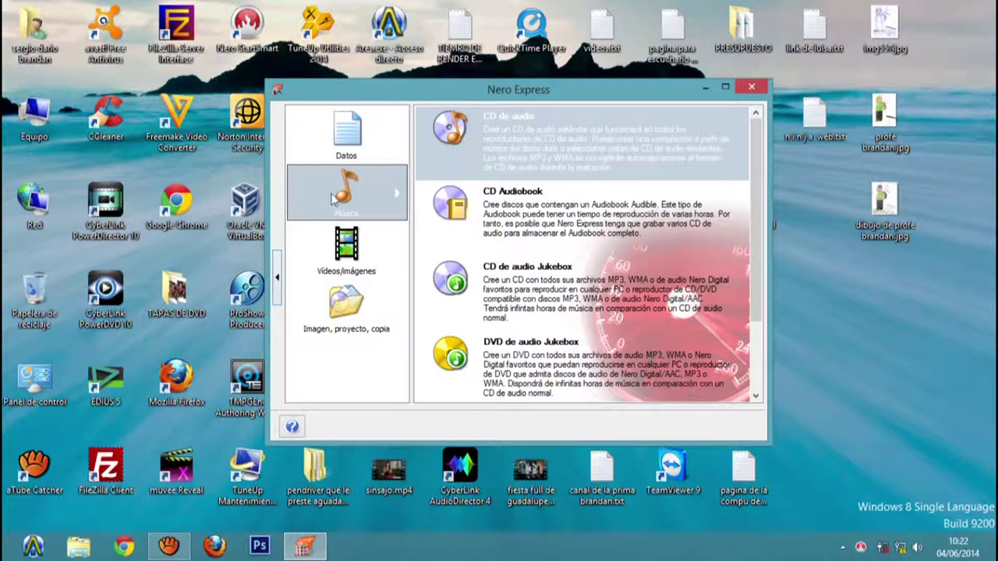
left_click(352, 263)
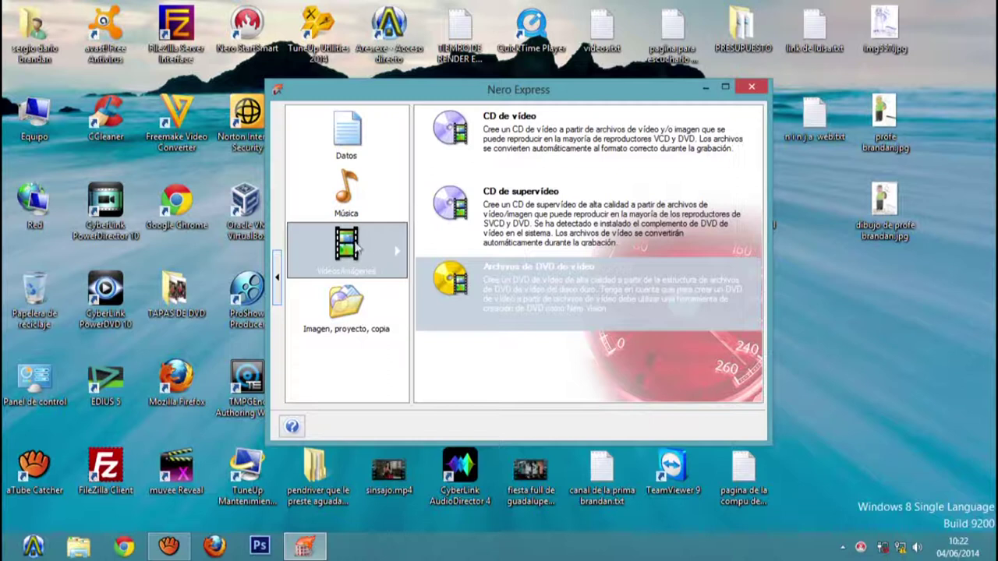
left_click(358, 212)
left_click(358, 262)
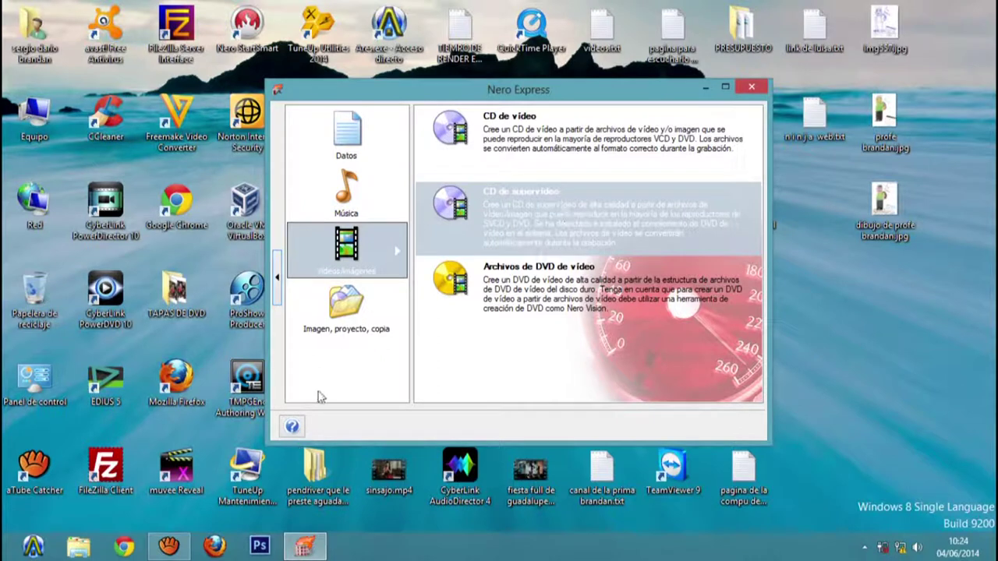
Start a full CD copy project (Copiar CD completo) from the Imagen, proyecto, copia category.
left_click(346, 305)
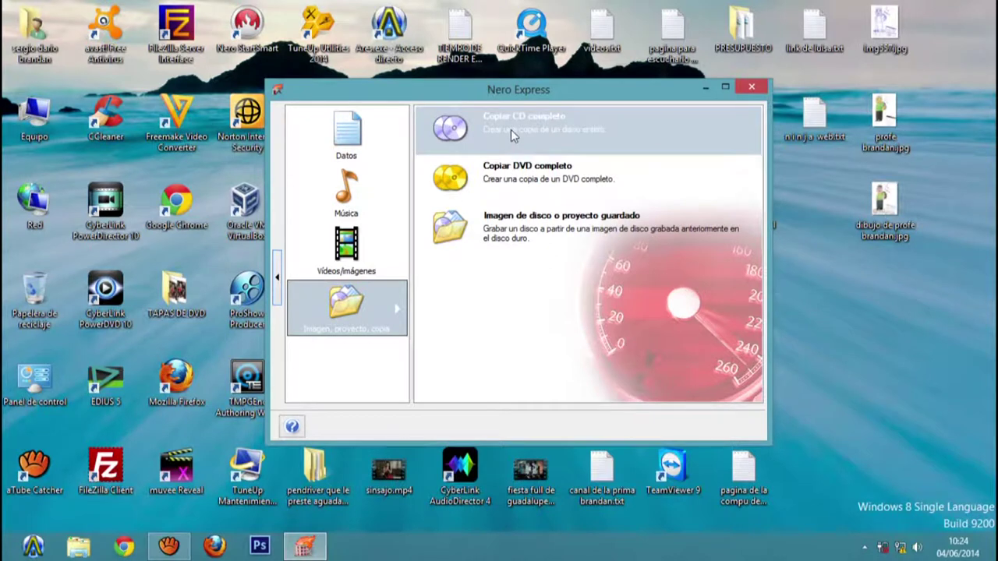
key("XF86MonBrightnessDown")
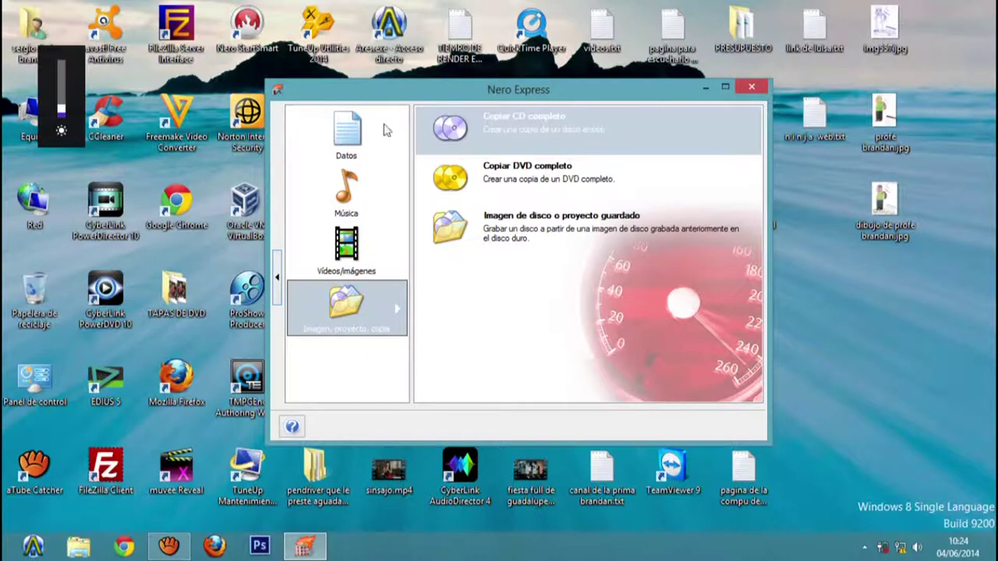
left_click(462, 134)
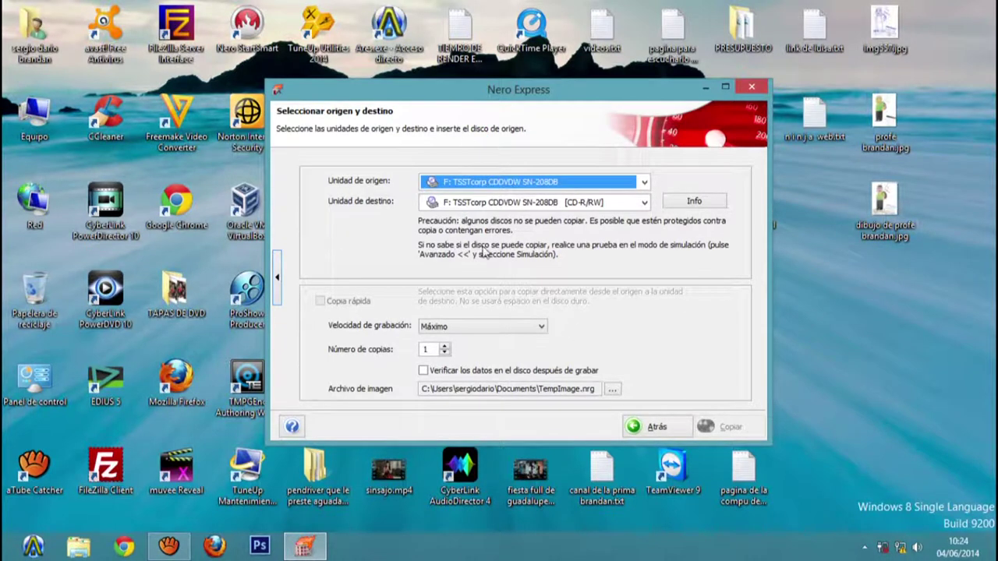
Examine the drives available as the source and destination of the CD copy.
left_click(521, 181)
left_click(517, 200)
left_click(519, 201)
left_click(518, 204)
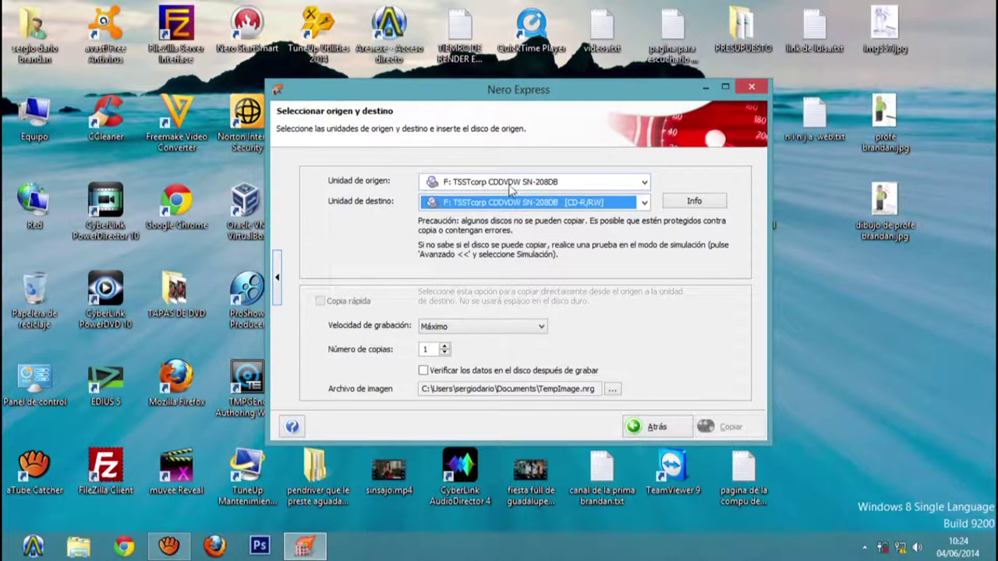
left_click(466, 185)
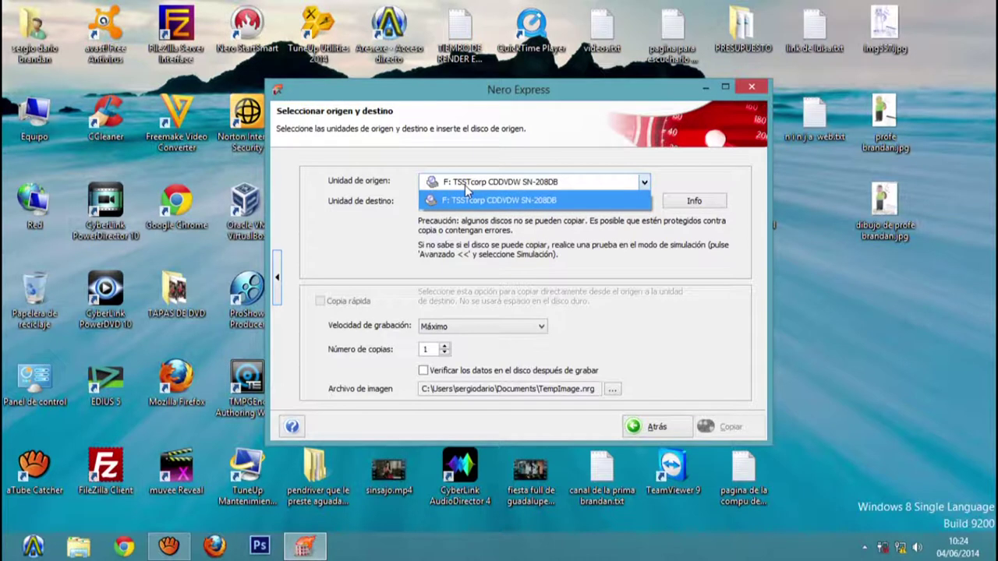
left_click(466, 196)
left_click(466, 203)
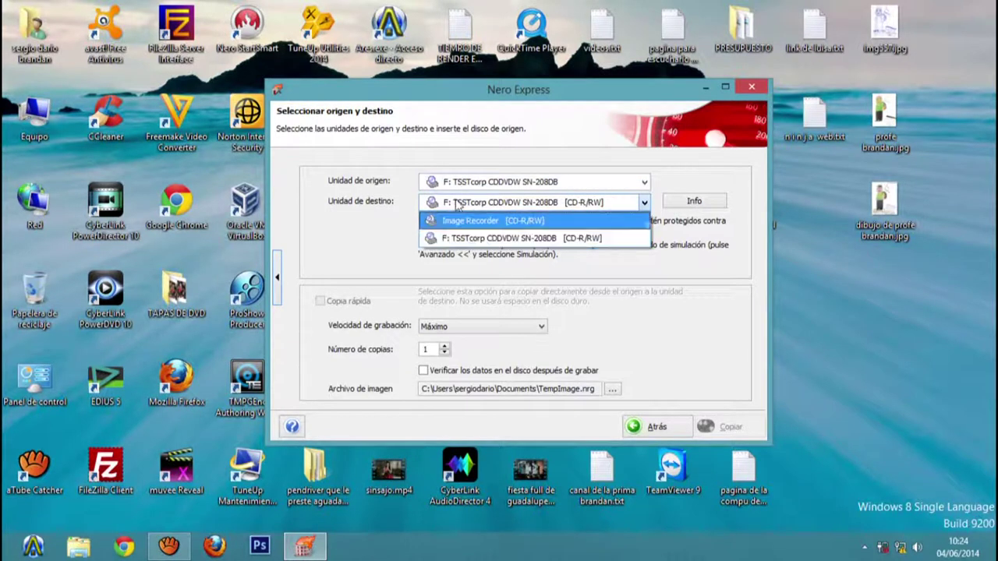
left_click(481, 166)
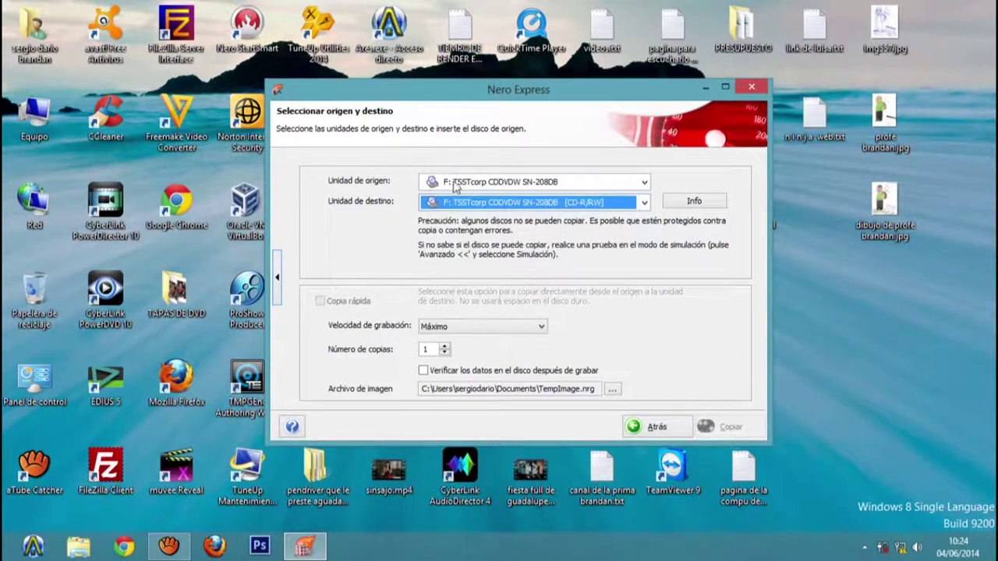
left_click(450, 185)
left_click(450, 185)
left_click(451, 183)
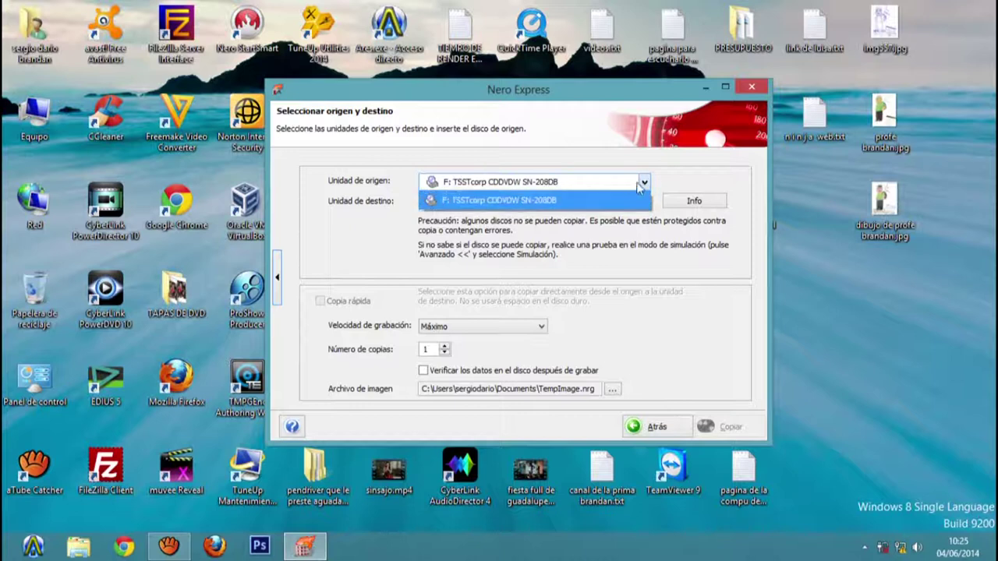
left_click(434, 169)
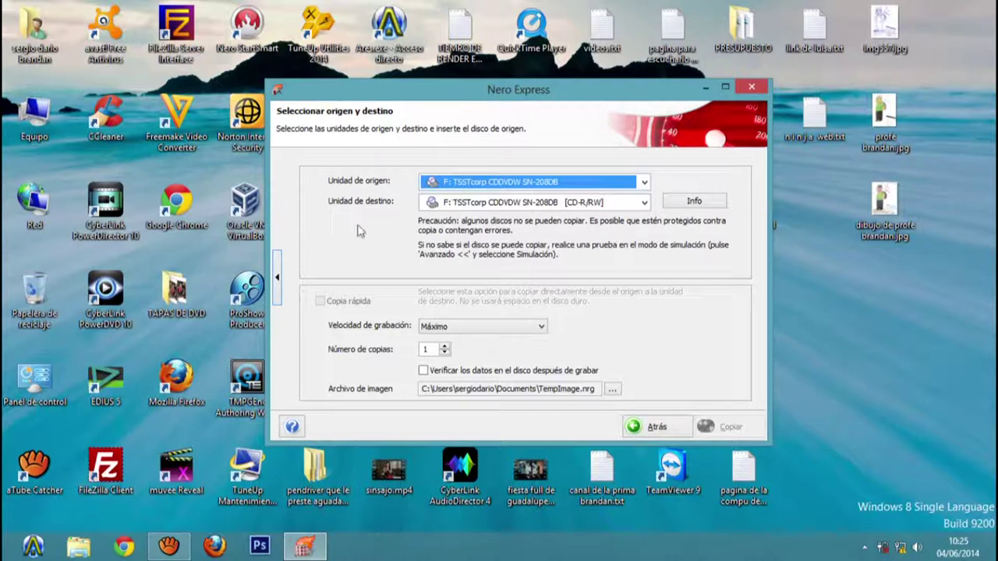
Choose F: TSSTcorp CDDVDW SN-208DB [CD-R/RW] as the destination drive.
left_click(501, 204)
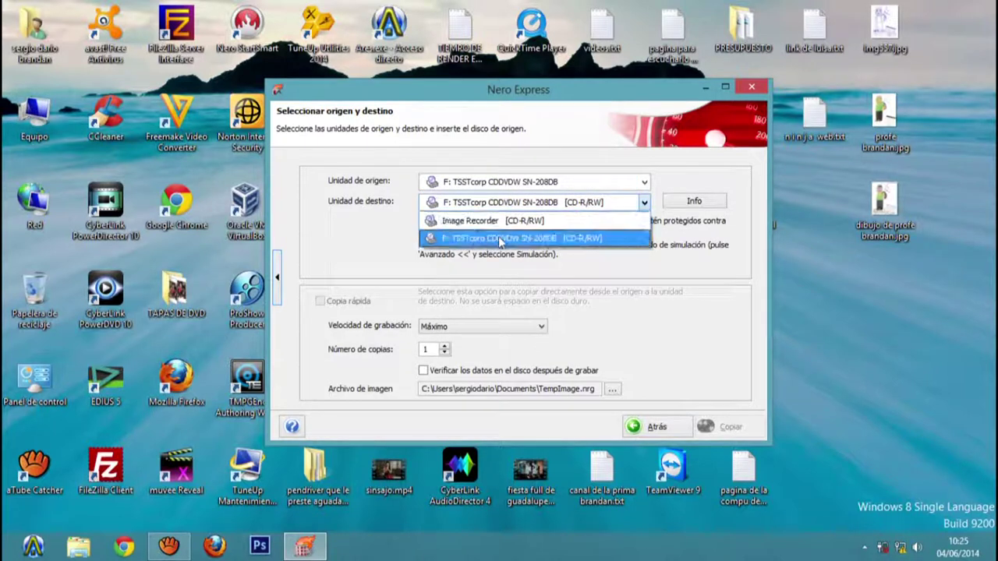
left_click(500, 240)
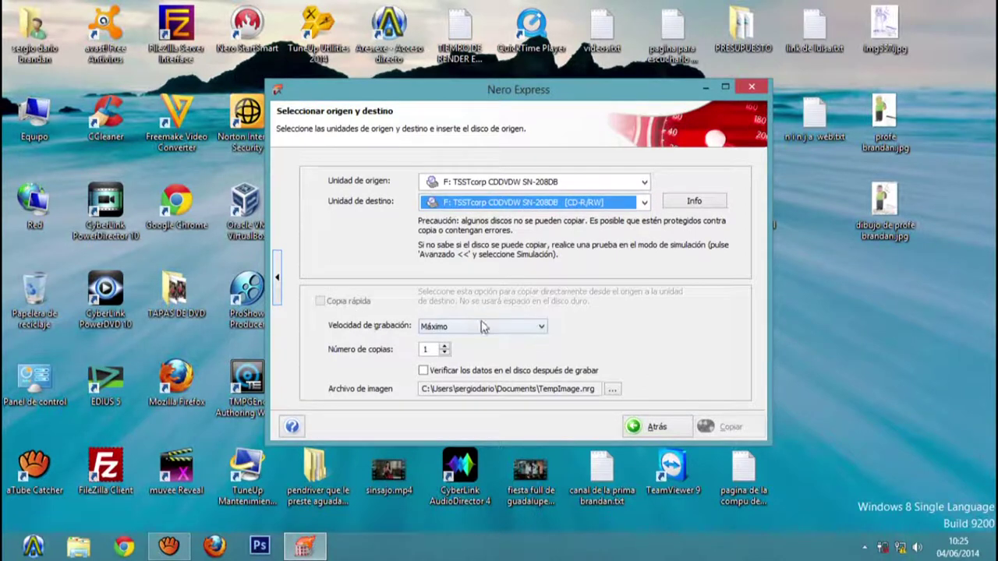
Examine the burning speeds available for the CD copy without changing the selected one.
left_click(488, 328)
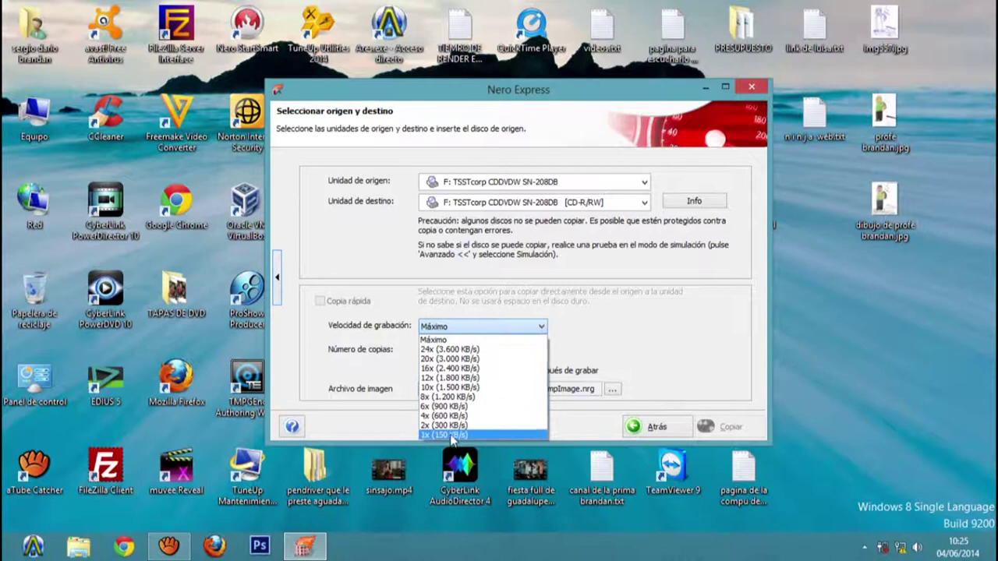
left_click(349, 331)
left_click(458, 326)
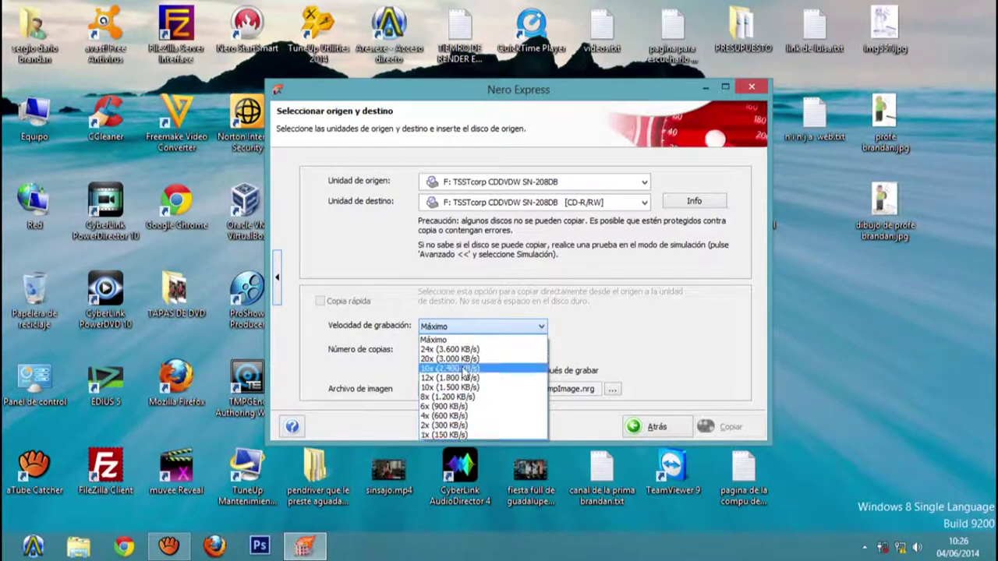
left_click(597, 357)
left_click(541, 328)
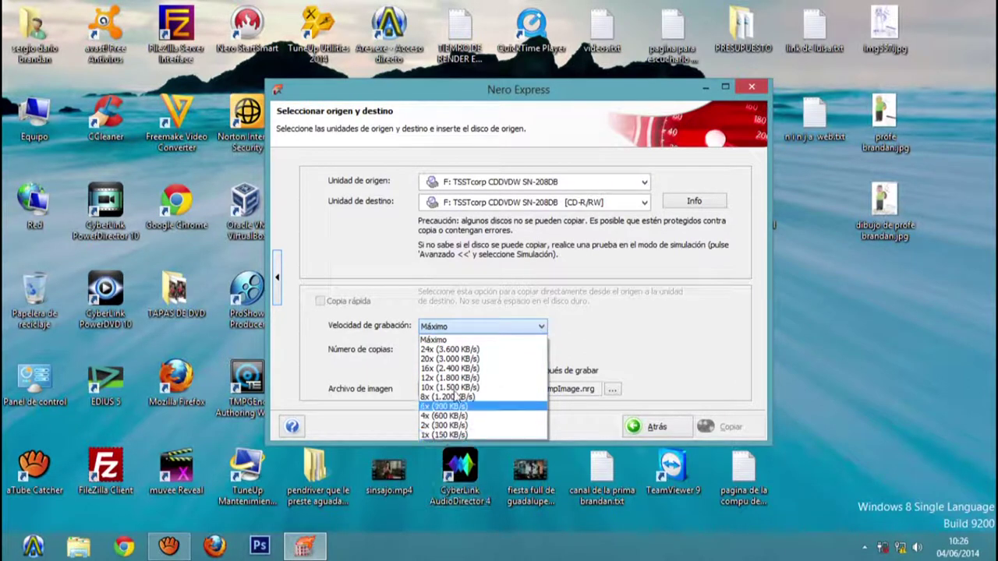
left_click(586, 352)
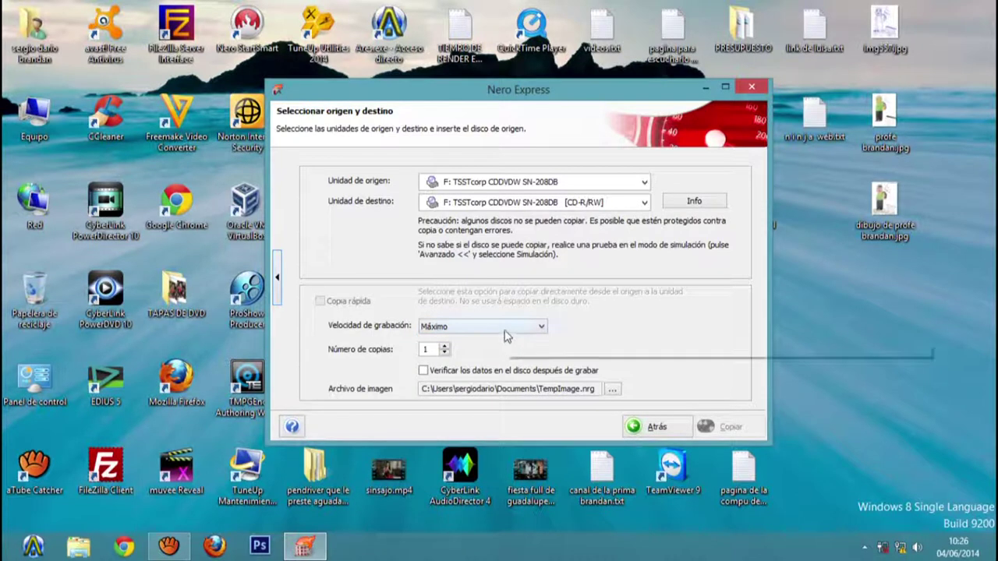
left_click(504, 331)
left_click(581, 328)
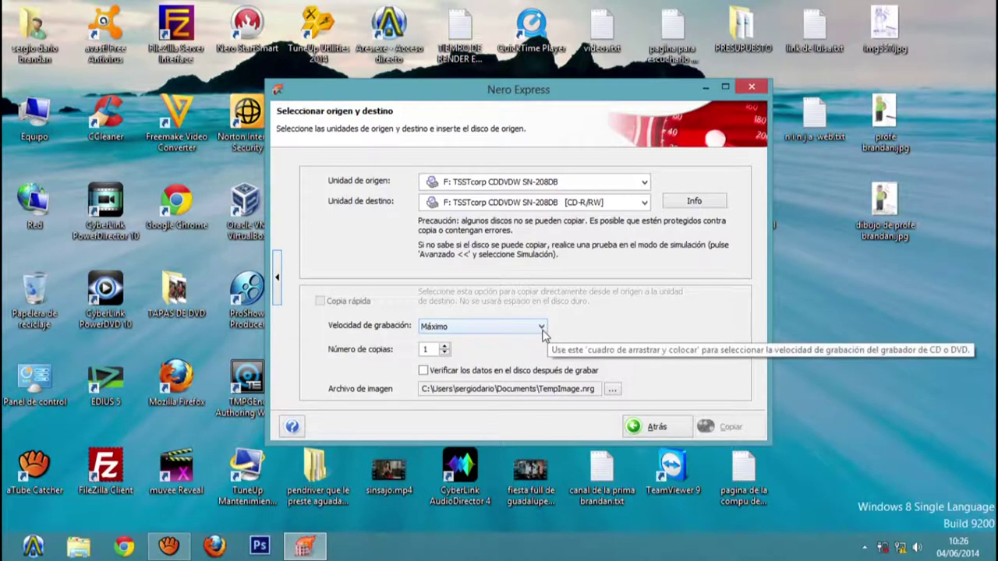
left_click(537, 327)
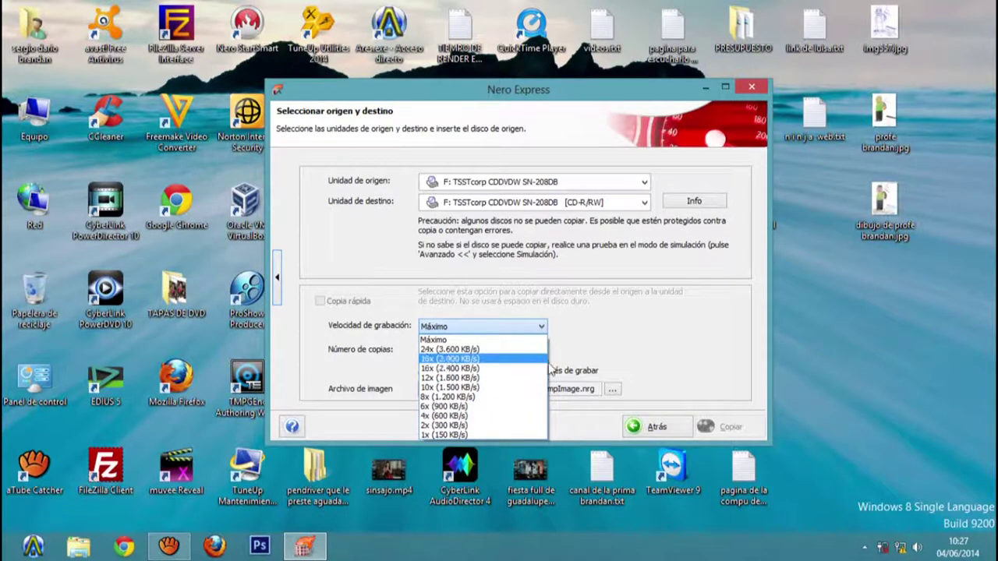
left_click(633, 348)
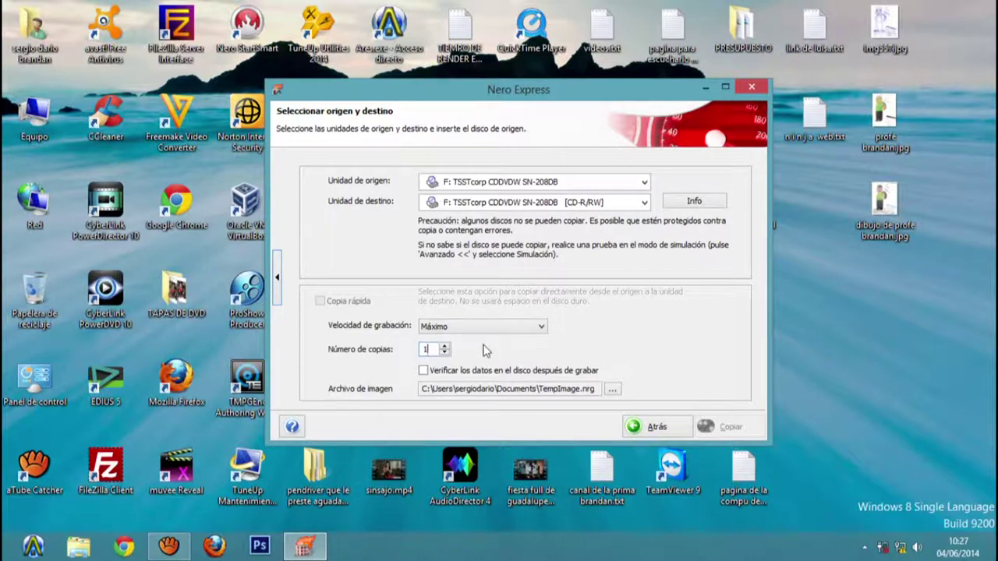
Try 5 as the number of copies and set it back to 1.
left_click(429, 350)
double_click(432, 346)
type("5")
left_click_drag(435, 348, 416, 348)
type("1")
Highlight the temporary image file's path and its file name TempImage.nrg.
left_click_drag(429, 390, 597, 390)
left_click(486, 396)
left_click_drag(425, 389, 597, 390)
left_click(543, 390)
left_click_drag(540, 389, 603, 395)
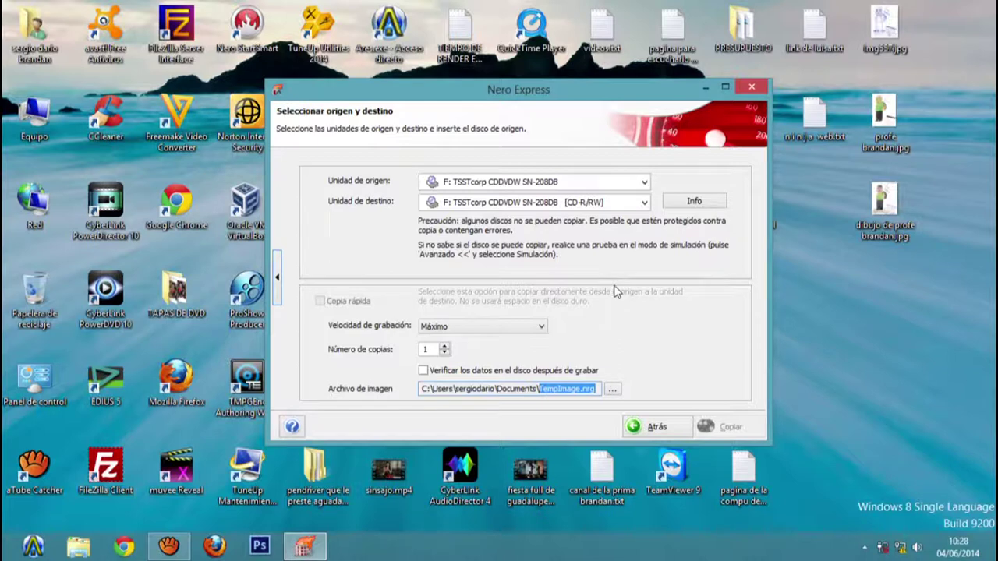
Set the destination drive to Image Recorder [CD-R/RW].
left_click(558, 205)
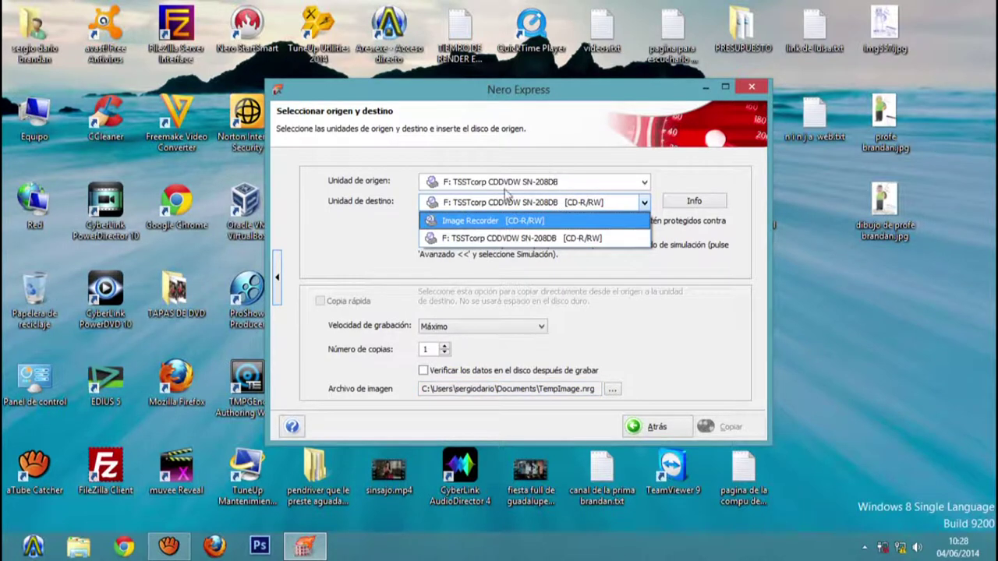
left_click(472, 222)
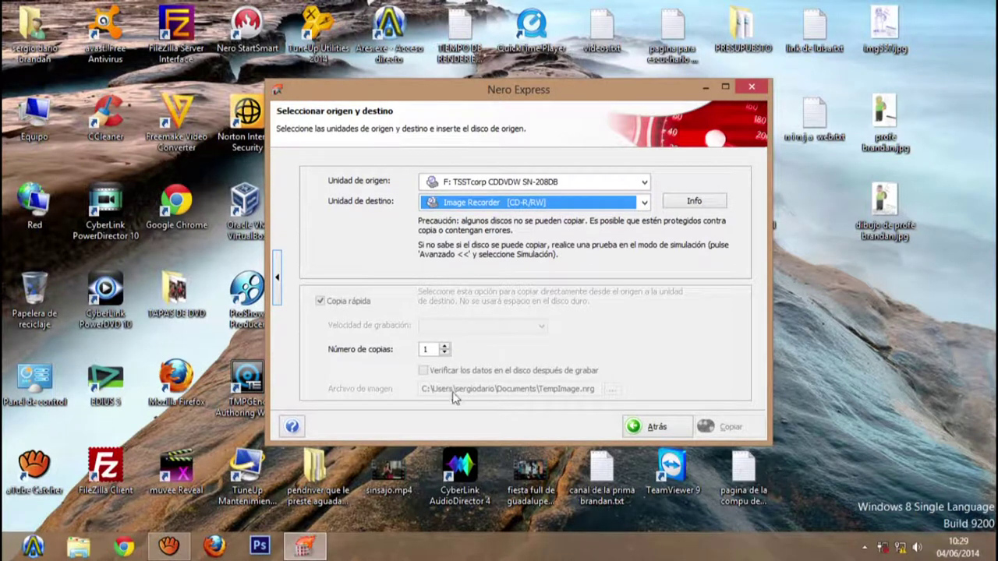
left_click(442, 345)
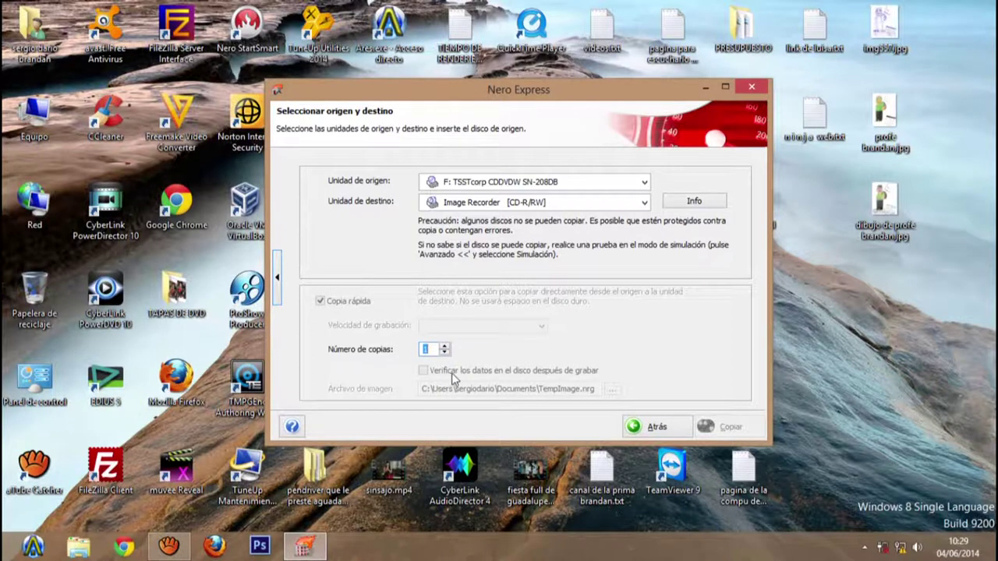
left_click(529, 203)
left_click(534, 222)
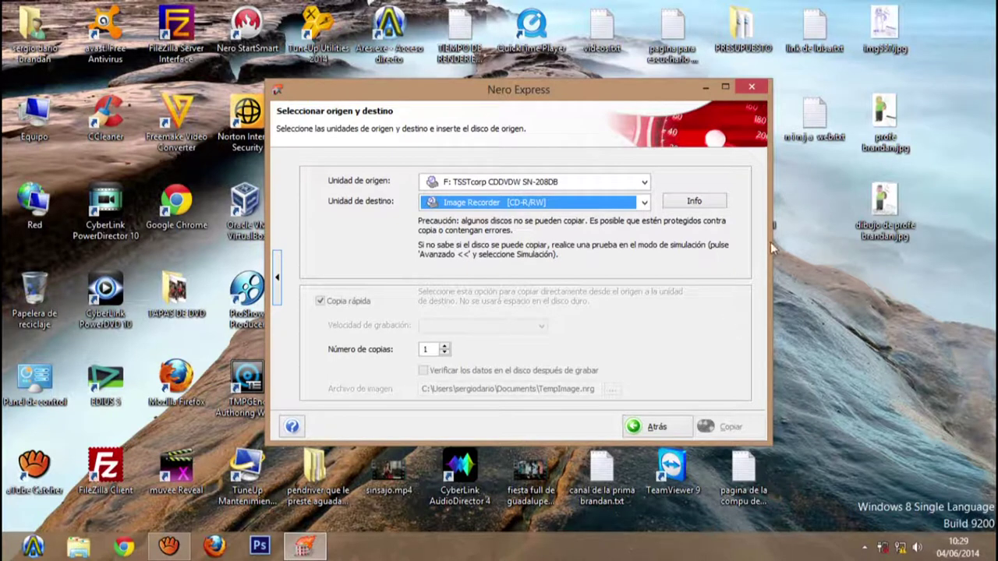
Switch the destination drive to F: TSSTcorp CDDVDW SN-208DB [CD-R/RW] and back to Image Recorder.
left_click(503, 204)
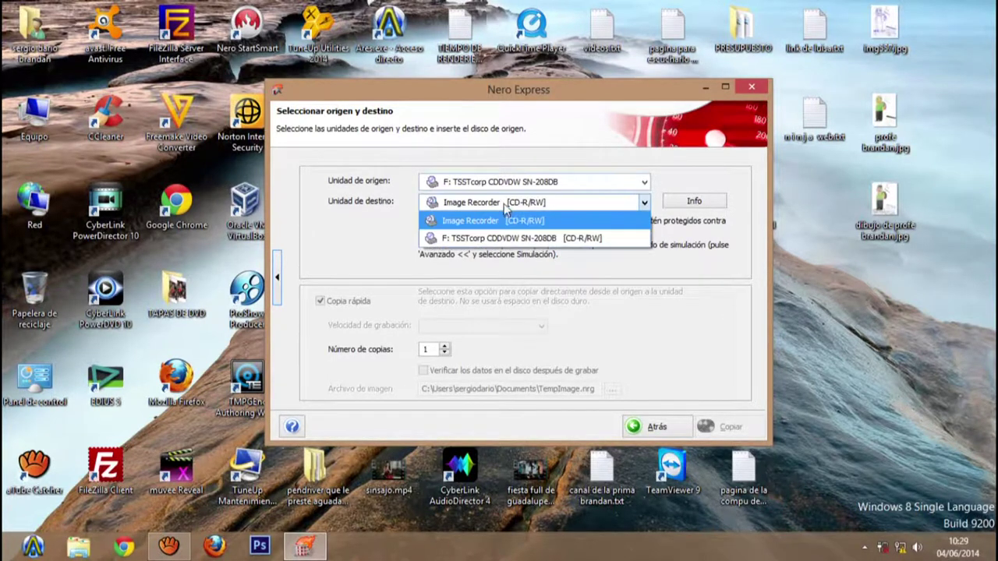
left_click(503, 237)
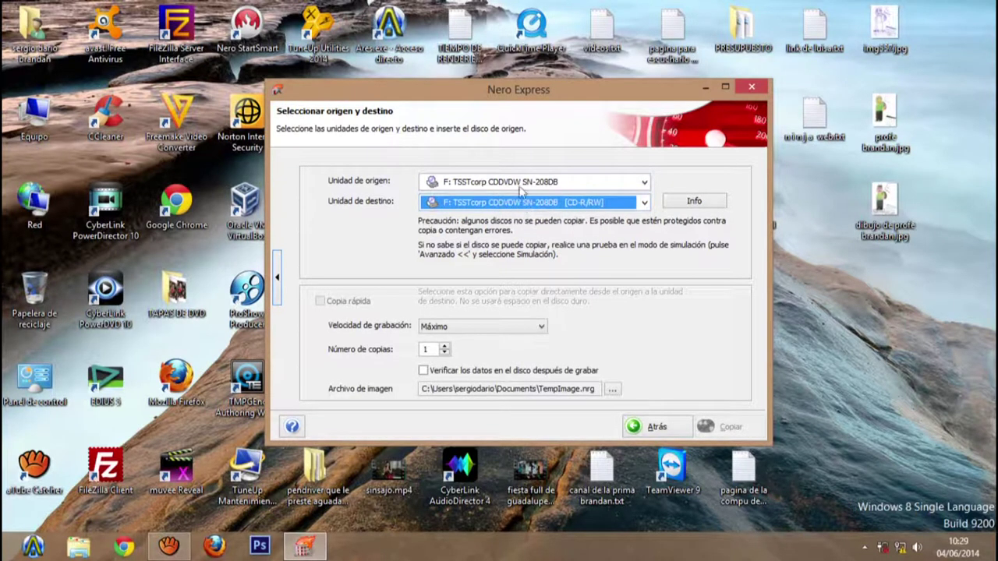
left_click(536, 203)
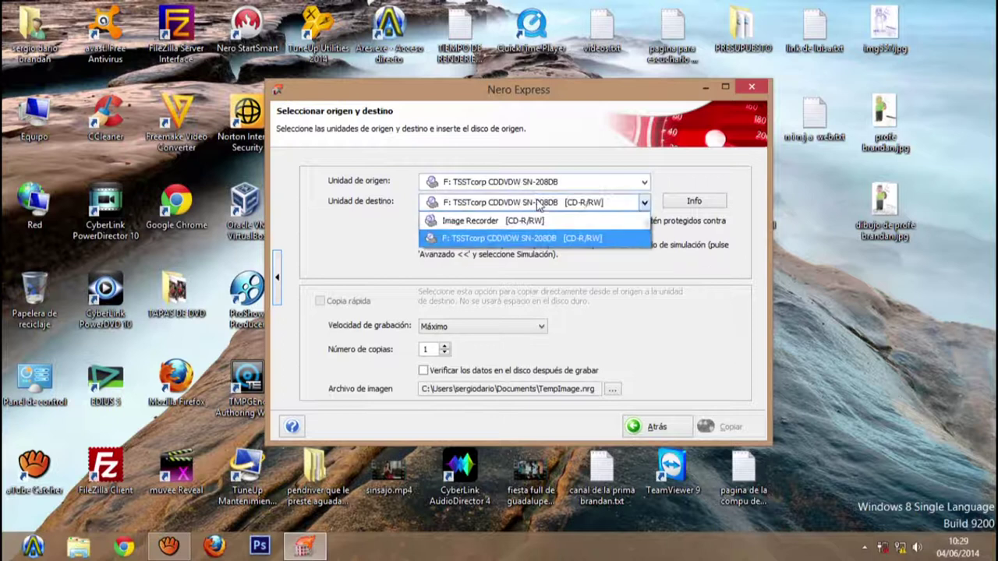
left_click(512, 221)
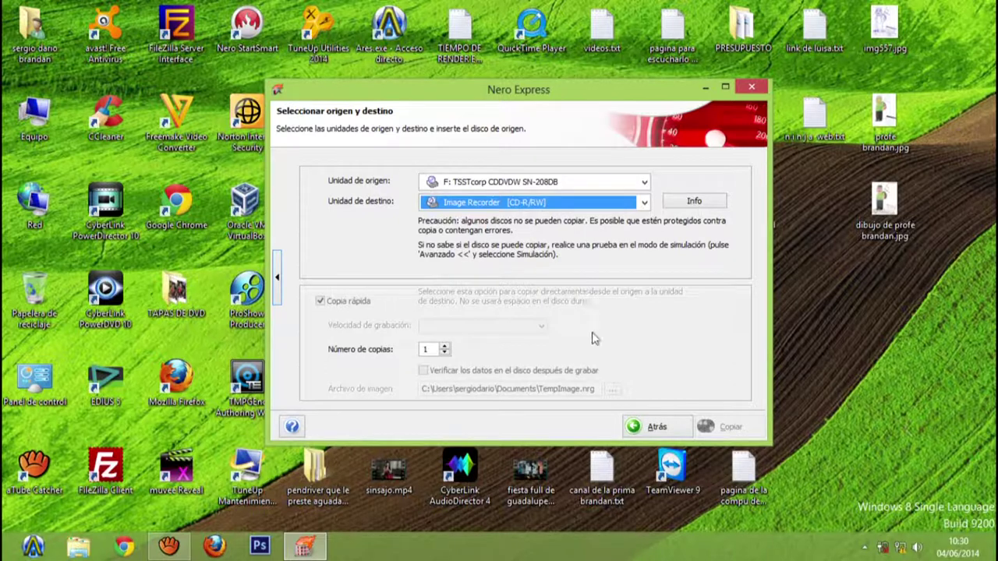
Set the destination drive to F: TSSTcorp CDDVDW SN-208DB [CD-R/RW] and review the available burning speeds, keeping Máximo.
left_click(568, 205)
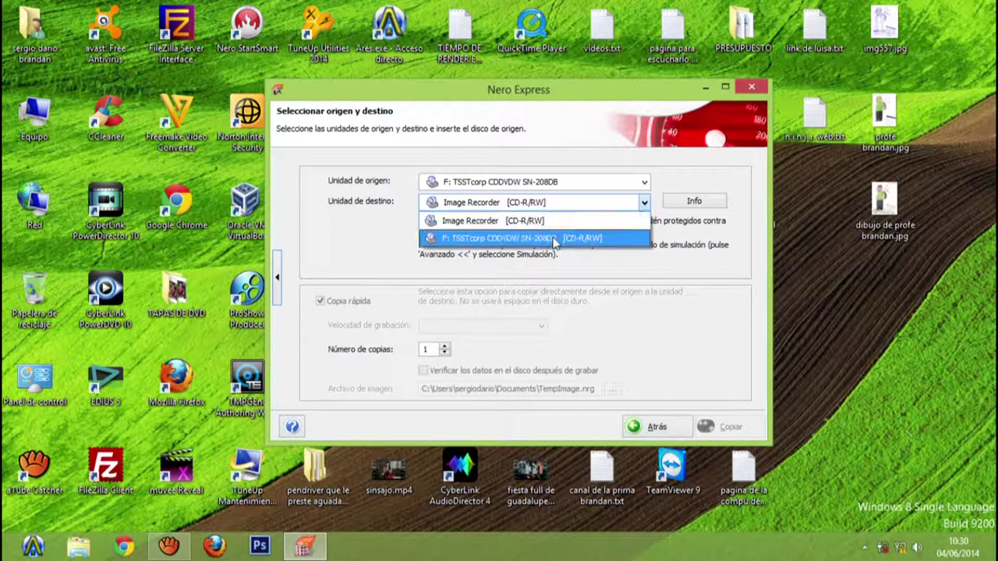
left_click(555, 239)
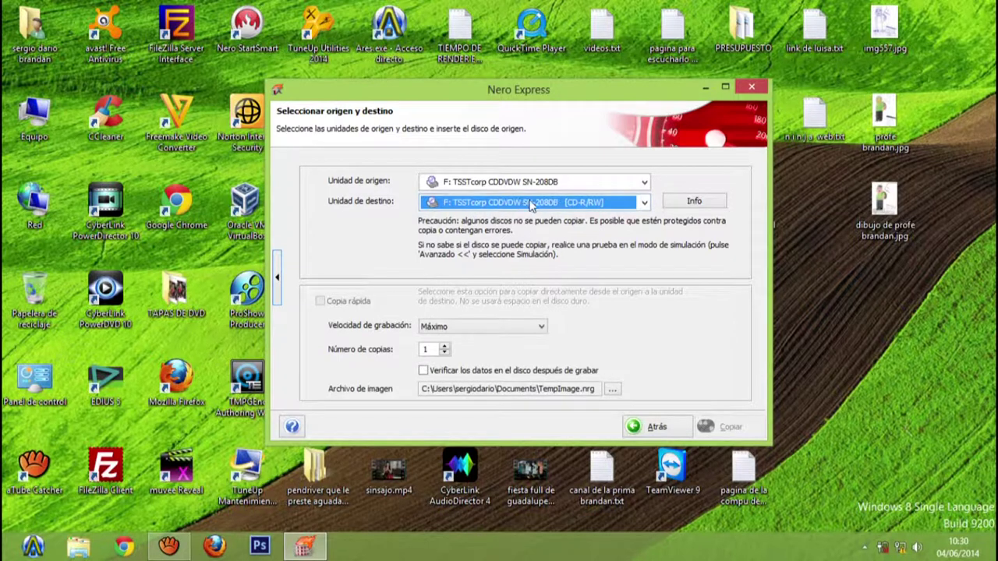
left_click(502, 328)
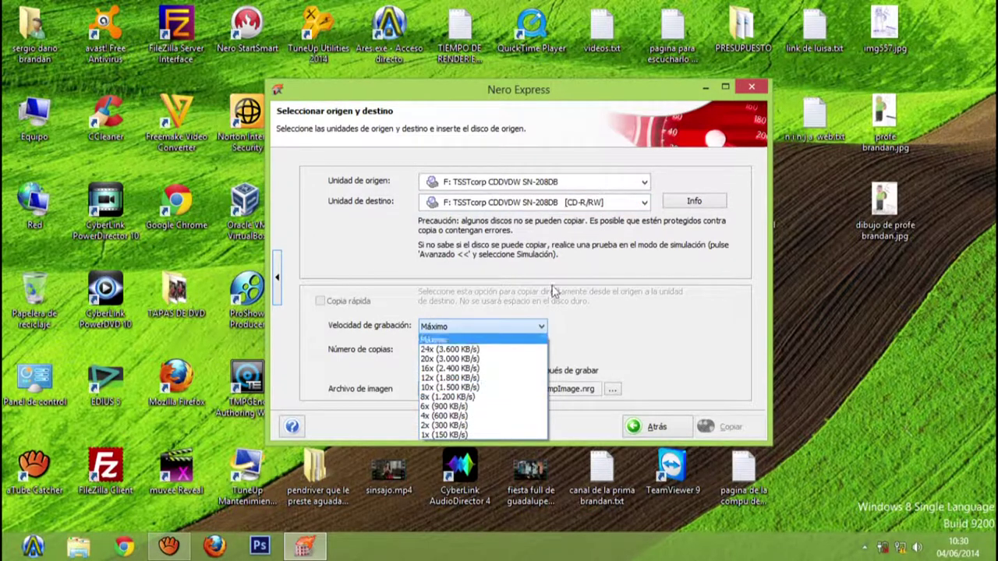
left_click(598, 270)
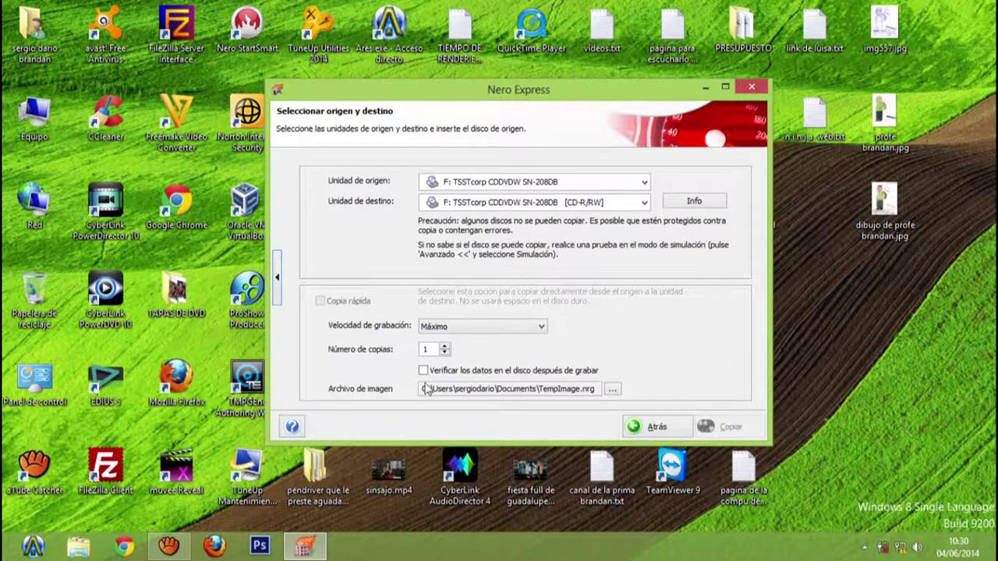
Highlight the start of the temporary image file's path and check the source drive choices without changing the drive.
left_click_drag(425, 395, 629, 391)
left_click(470, 393)
left_click_drag(463, 388, 385, 383)
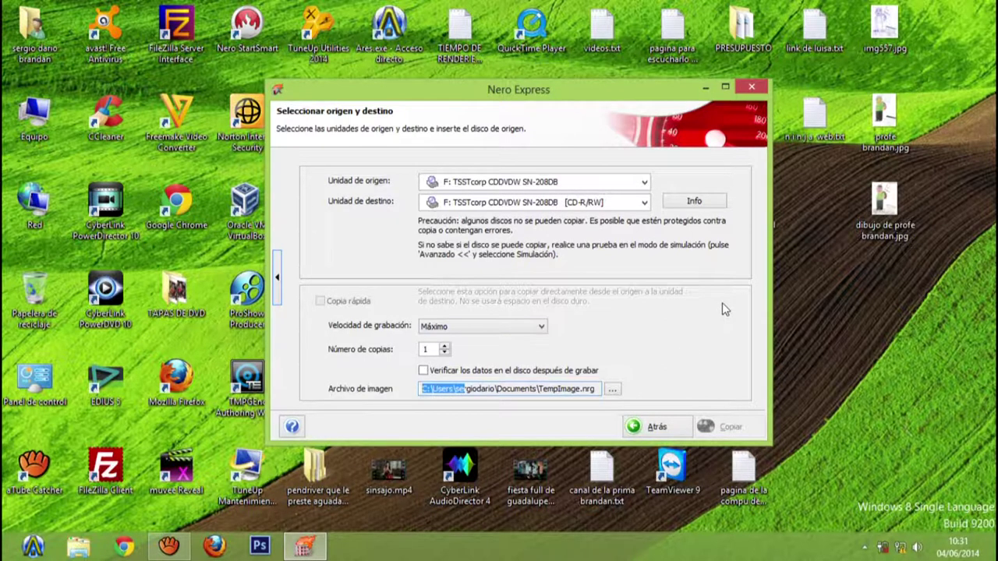
left_click(583, 188)
left_click(581, 195)
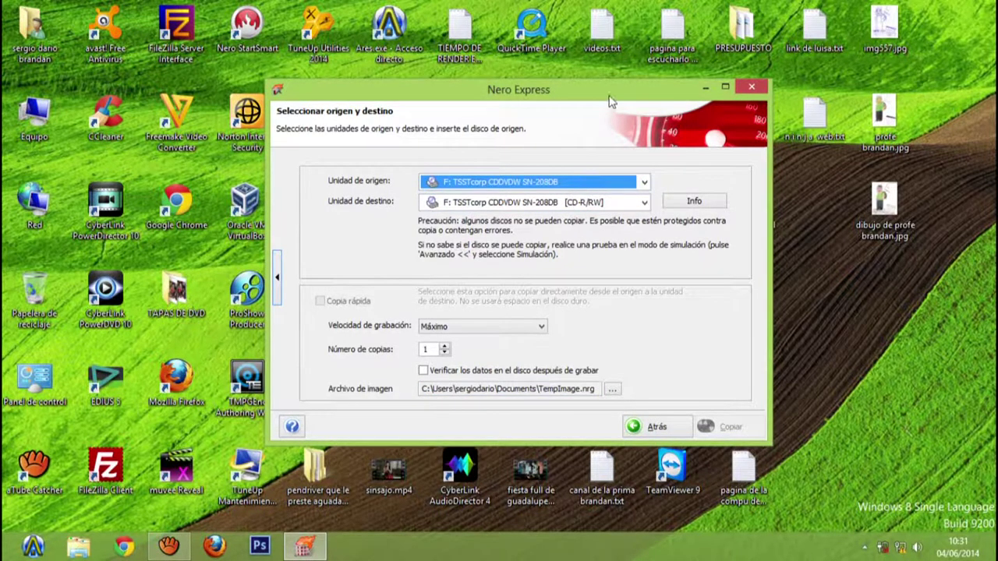
Move the Nero Express window aside to uncover more of the desktop icons.
left_click_drag(609, 100, 638, 121)
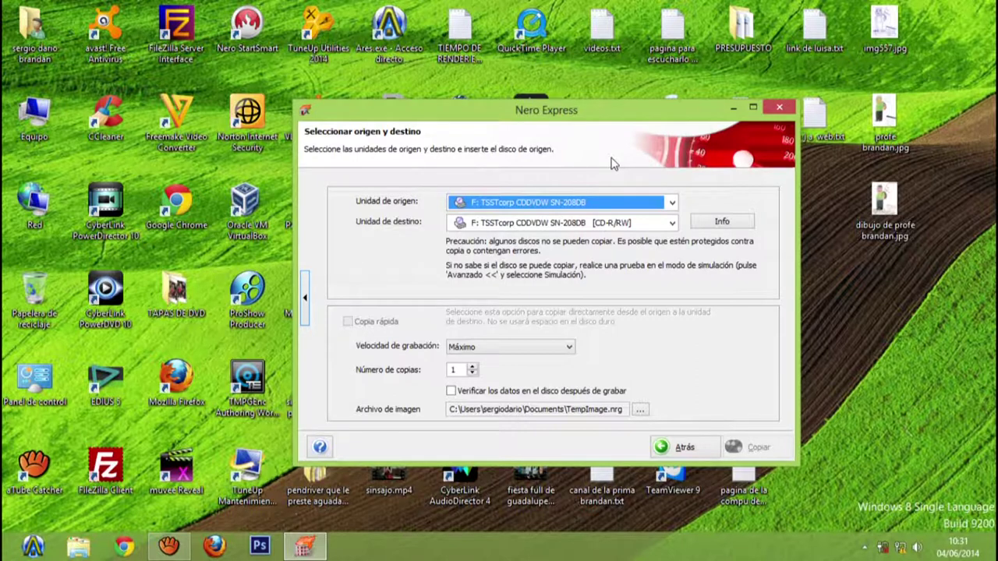
left_click(36, 116)
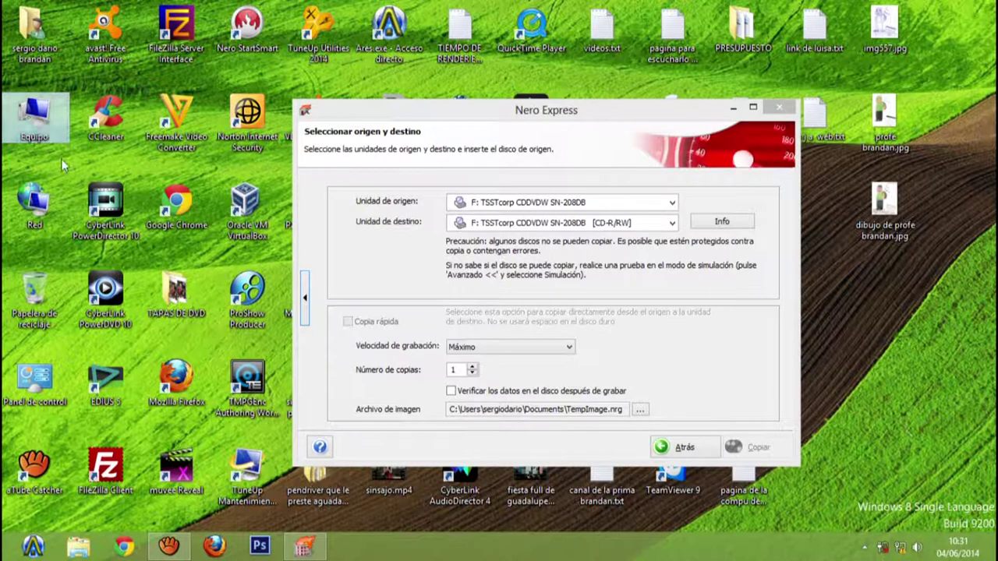
left_click_drag(500, 119, 575, 109)
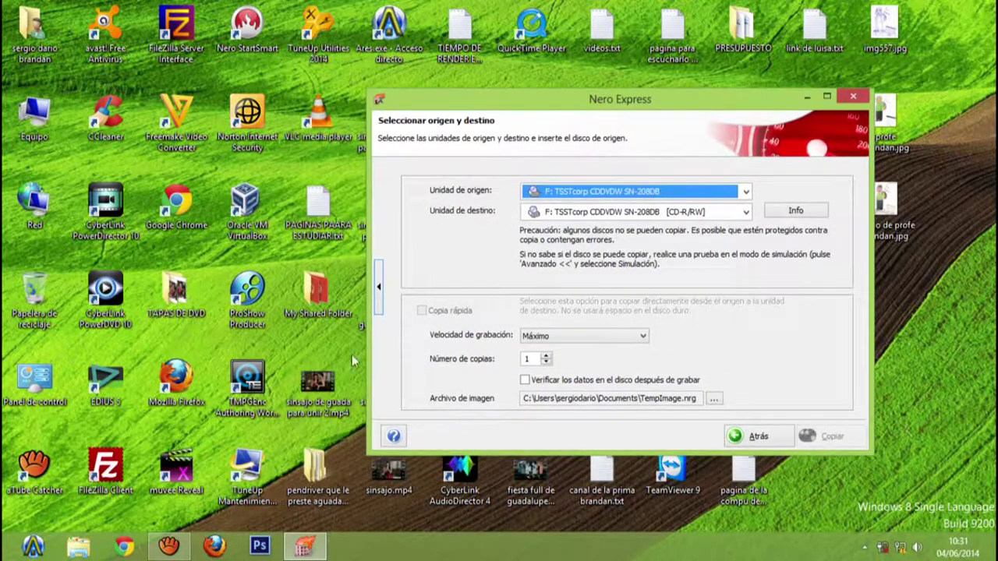
View the OS_Install (C:) drive in File Explorer, and highlight the image file's path back in Nero Express.
double_click(314, 468)
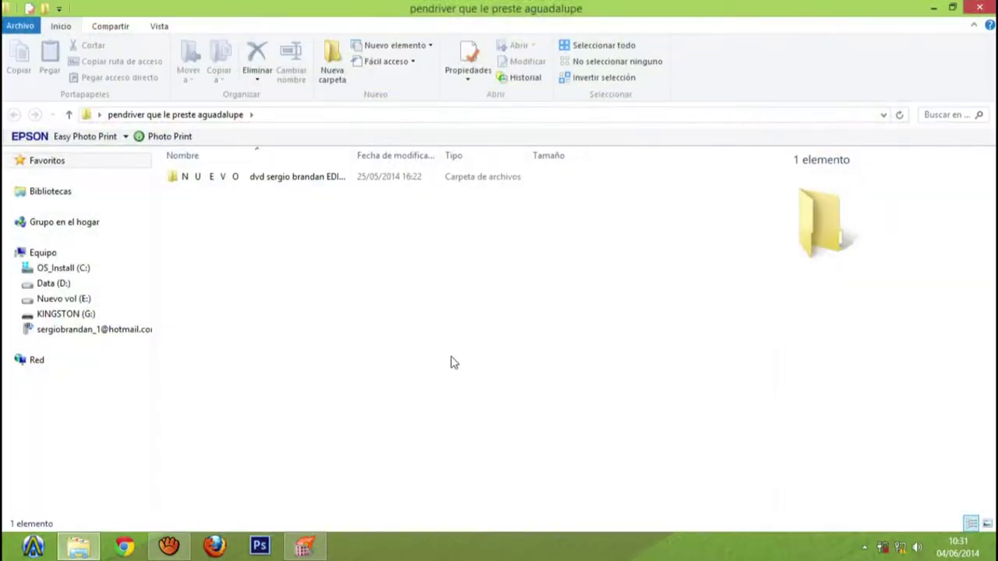
left_click(67, 277)
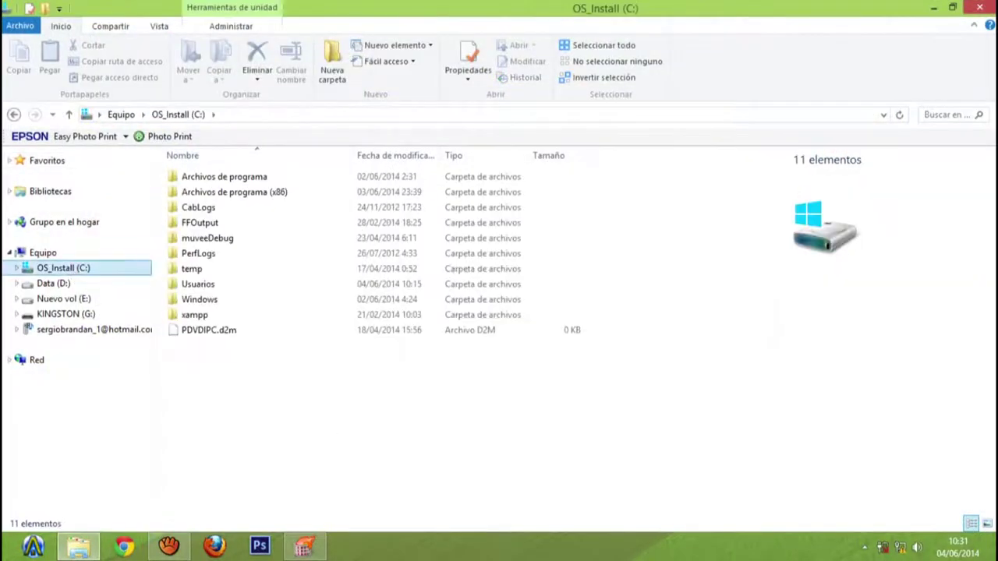
left_click(984, 6)
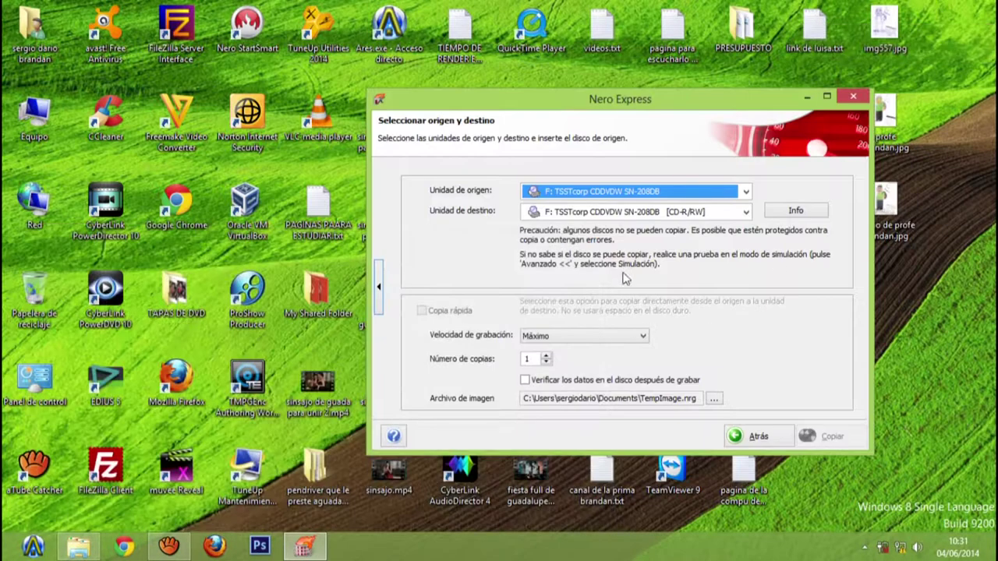
left_click(527, 397)
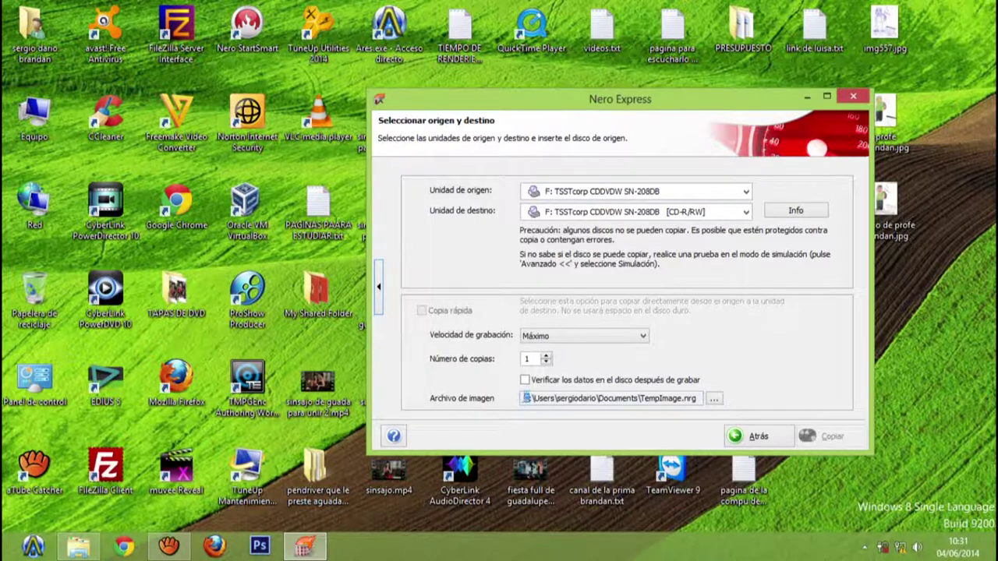
left_click_drag(534, 398, 745, 382)
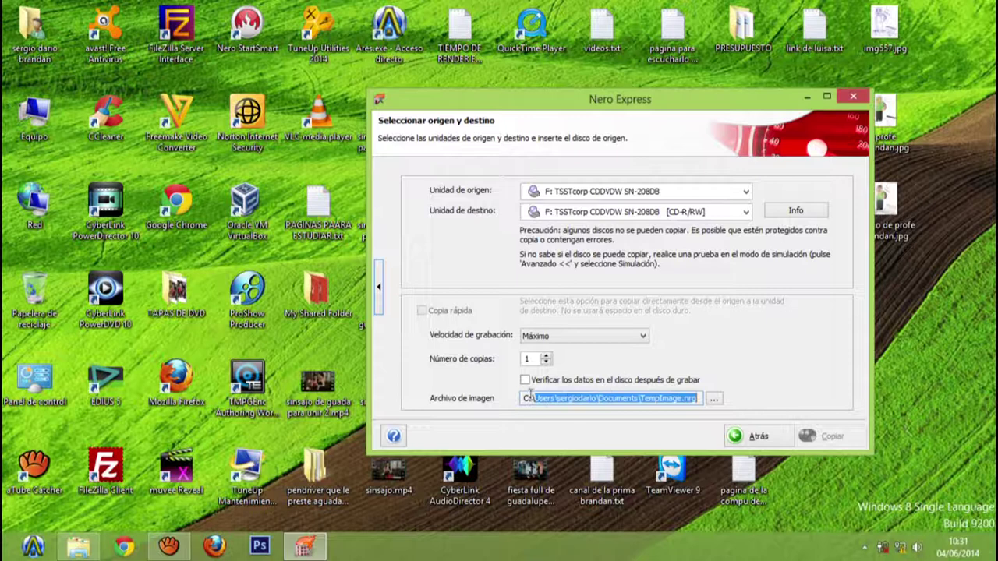
Switch to File Explorer, open the properties of the OS_Install (C:) drive and move the dialog clear of the file list.
left_click(78, 546)
left_click(80, 269)
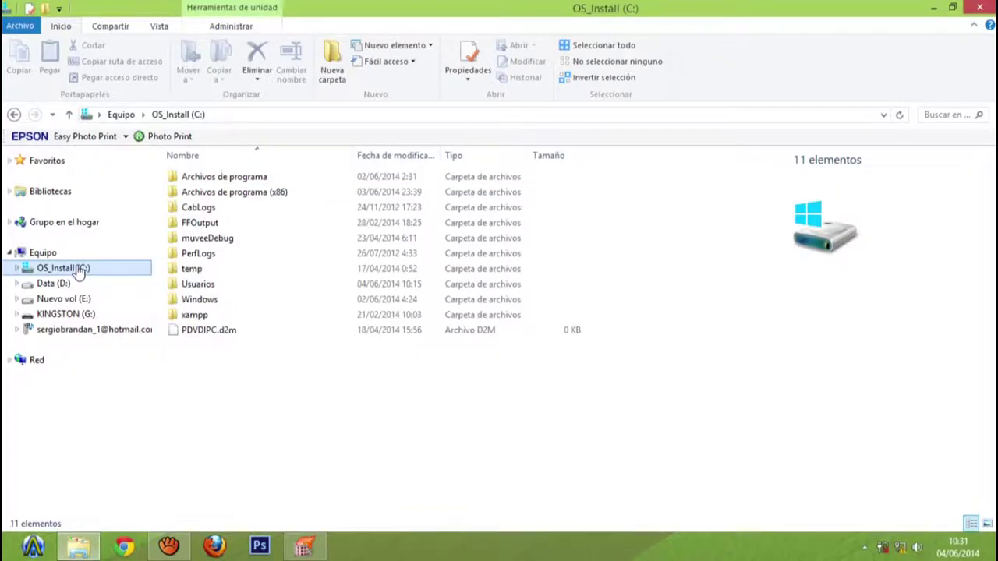
right_click(80, 270)
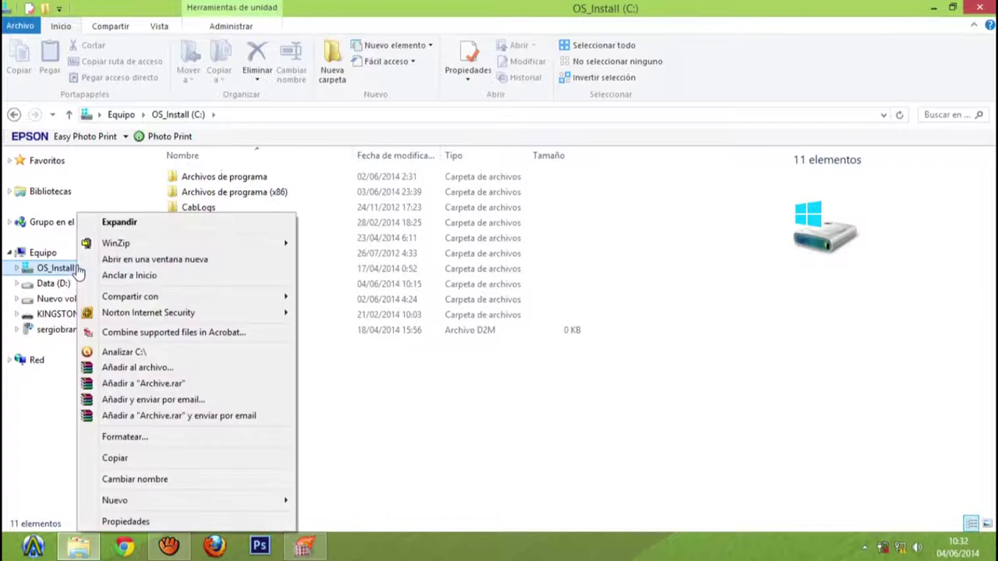
left_click(127, 521)
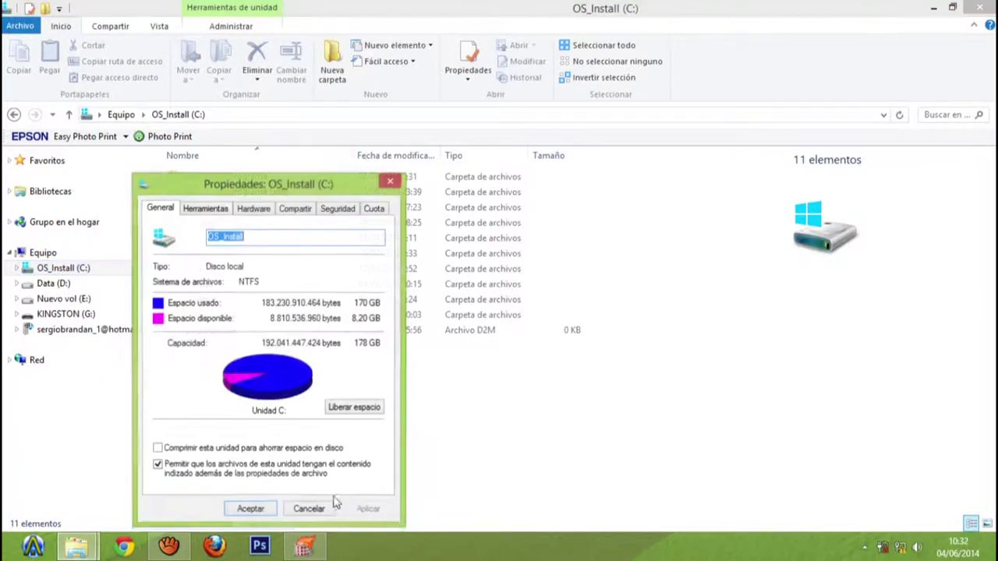
left_click_drag(293, 187, 738, 96)
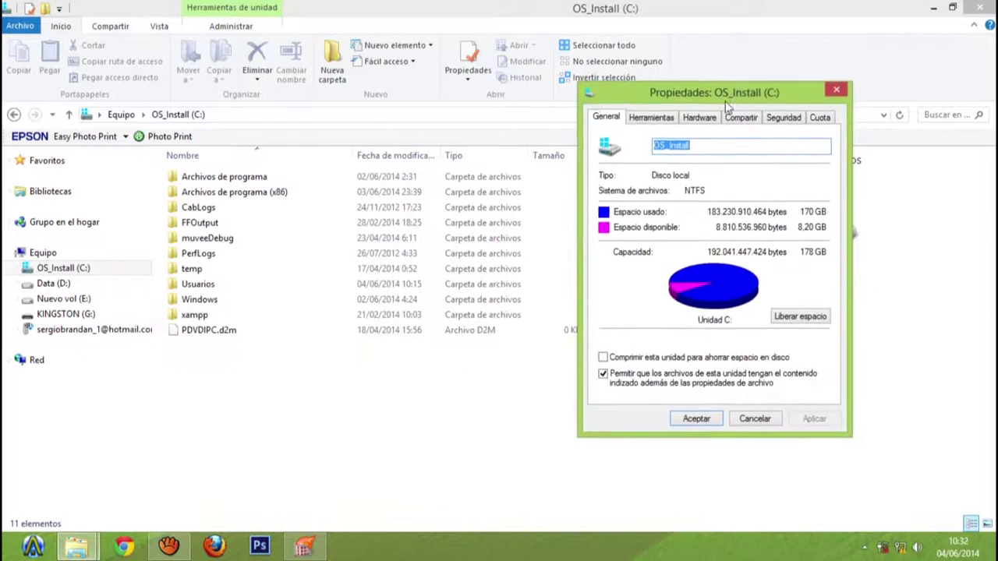